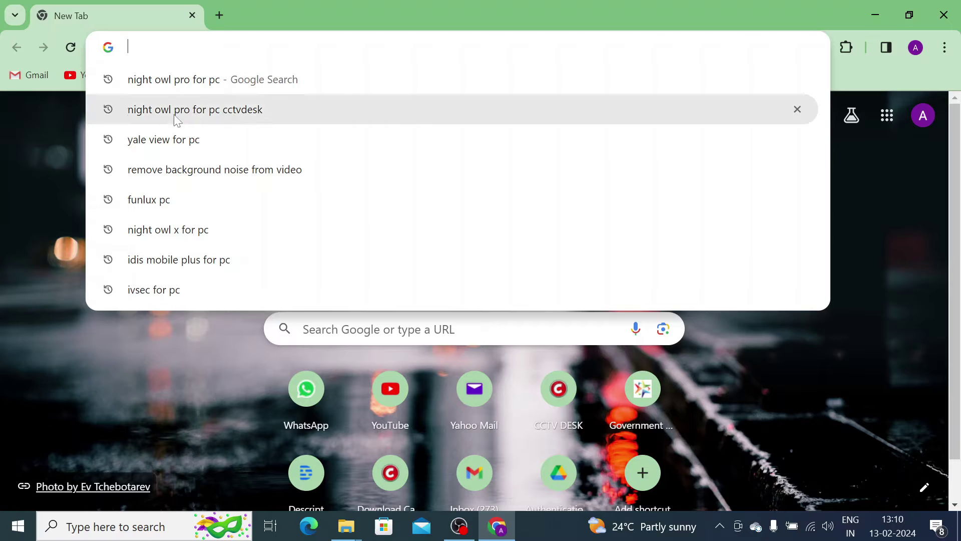
Search 'yale view for pc' and open the CCTV DESK Yale View for PC download page
{"action": "left_click", "coordinate": [161, 132]}
{"action": "scroll", "coordinate": [199, 204], "scroll_direction": "down", "scroll_amount": 15}
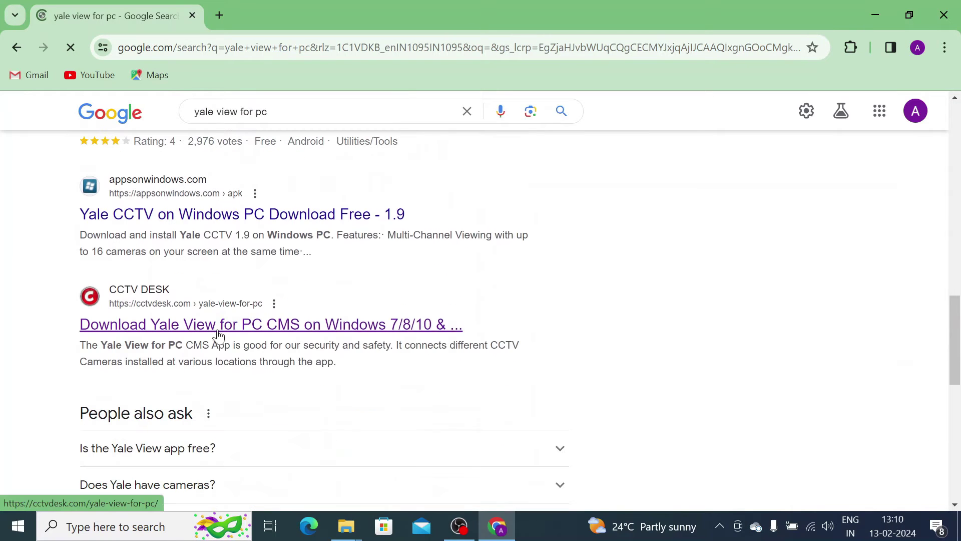
{"action": "left_click", "coordinate": [214, 339]}
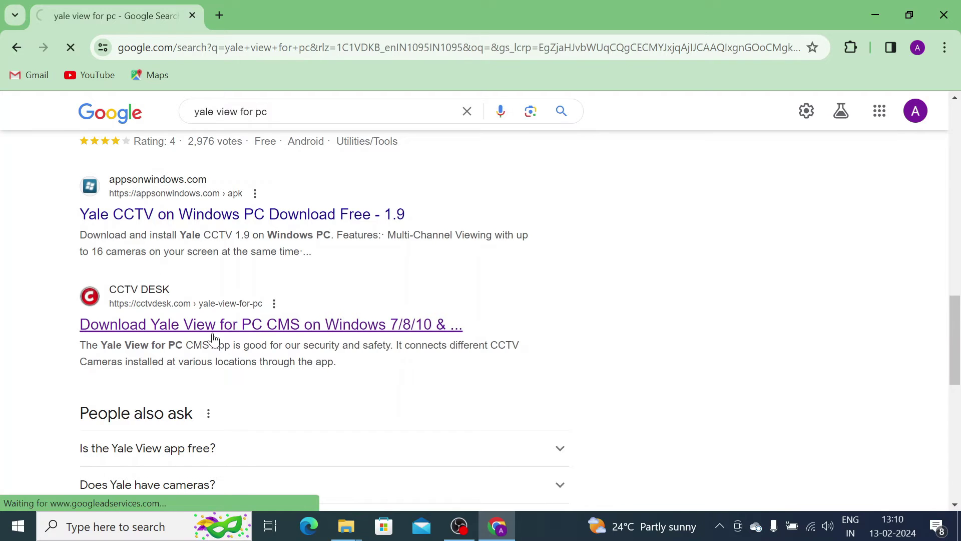
{"action": "scroll", "coordinate": [214, 339], "scroll_direction": "down", "scroll_amount": 10}
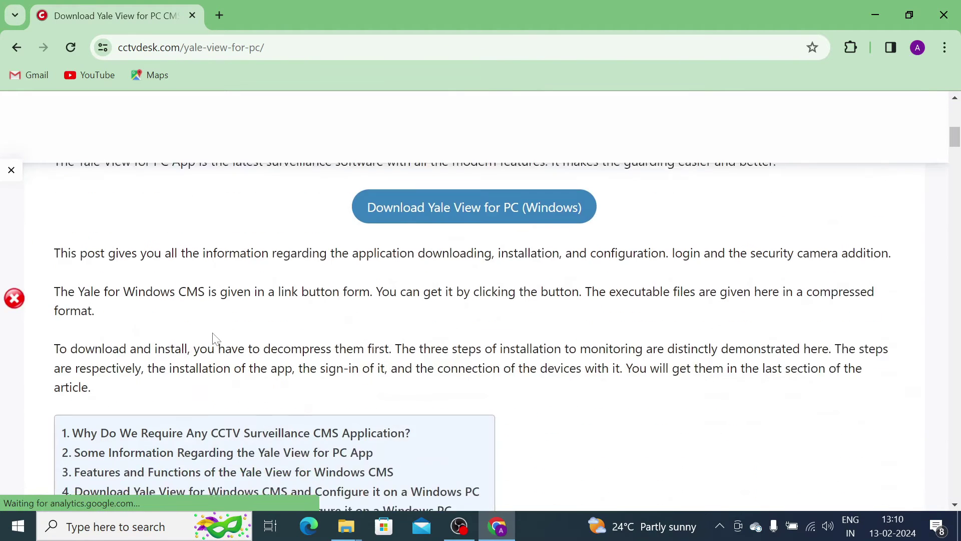
{"action": "scroll", "coordinate": [214, 339], "scroll_direction": "up", "scroll_amount": 1}
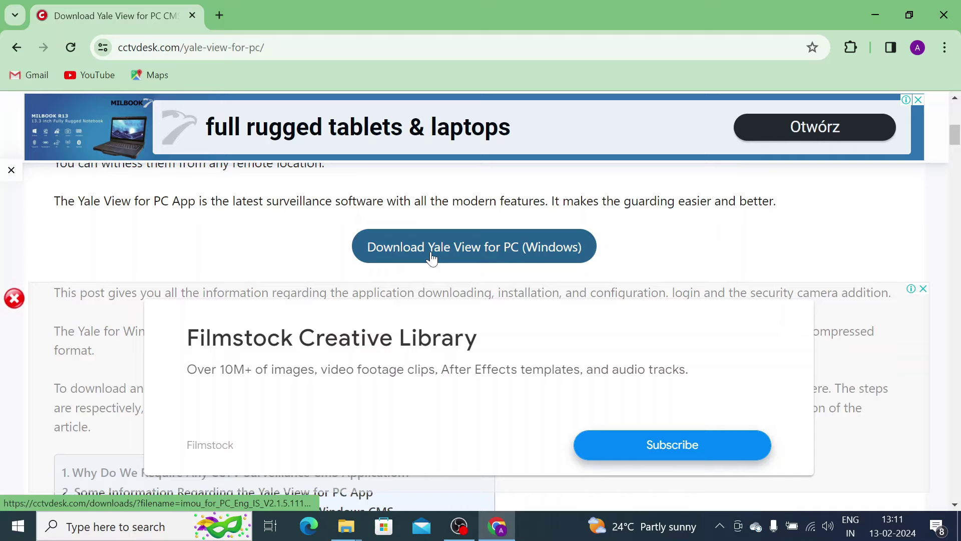
{"action": "scroll", "coordinate": [432, 258], "scroll_direction": "down", "scroll_amount": 2}
{"action": "scroll", "coordinate": [432, 259], "scroll_direction": "up", "scroll_amount": 2}
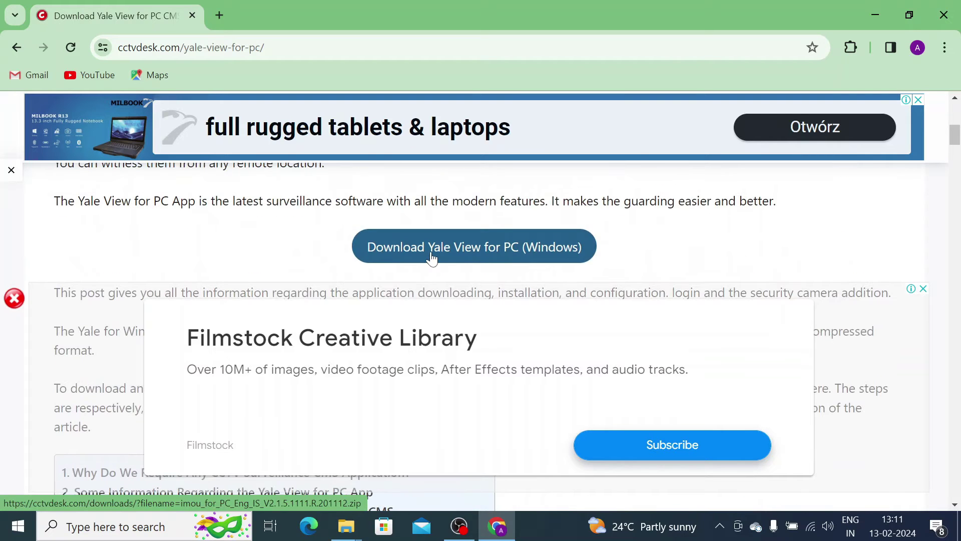
{"action": "left_click", "coordinate": [432, 258]}
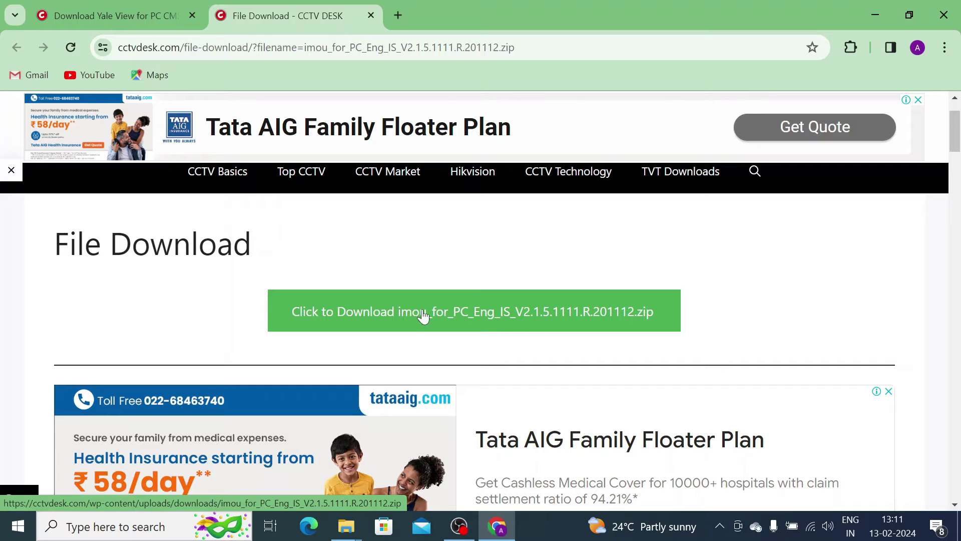
Download the 77.8 MB imou_for_PC_Eng_IS_V2.1.5.1111.R.201112.zip and confirm it finished
{"action": "left_click", "coordinate": [424, 316]}
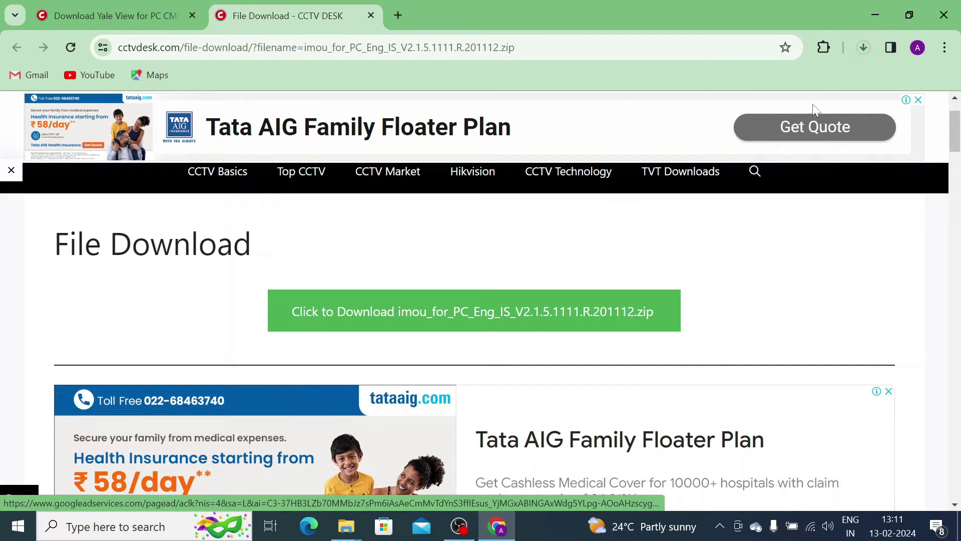
{"action": "left_click", "coordinate": [861, 49]}
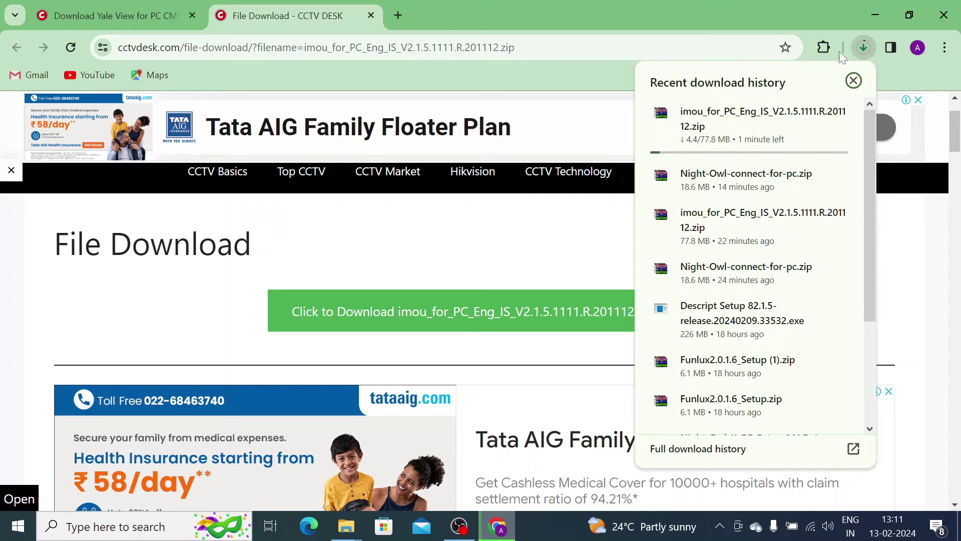
{"action": "left_click", "coordinate": [671, 47]}
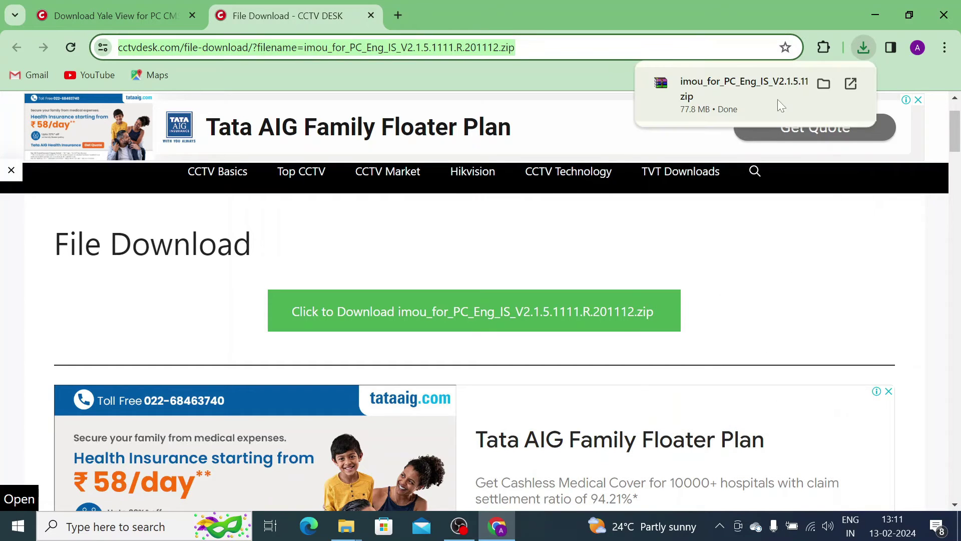
Extract the Imou zip into its own Downloads folder and run its setup as administrator
{"action": "left_click", "coordinate": [824, 85]}
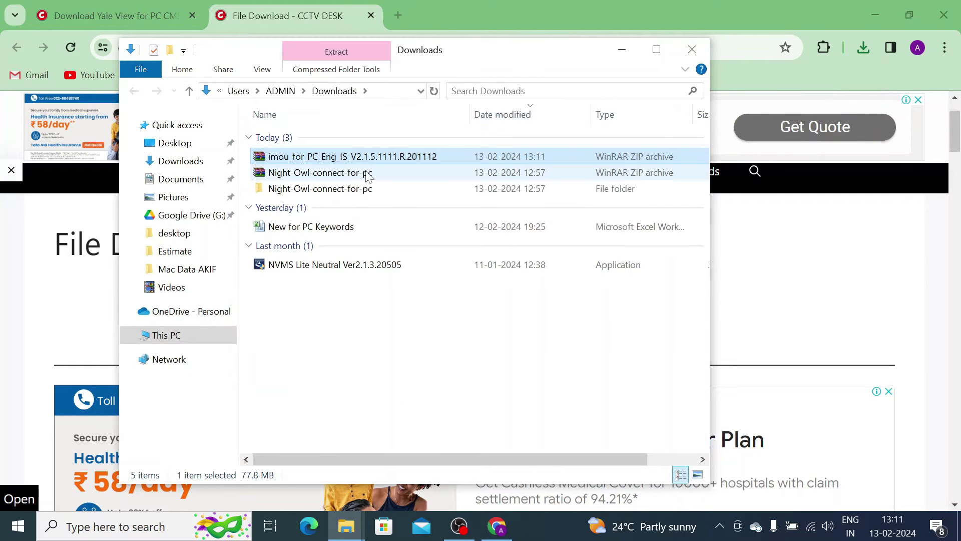
{"action": "right_click", "coordinate": [305, 159]}
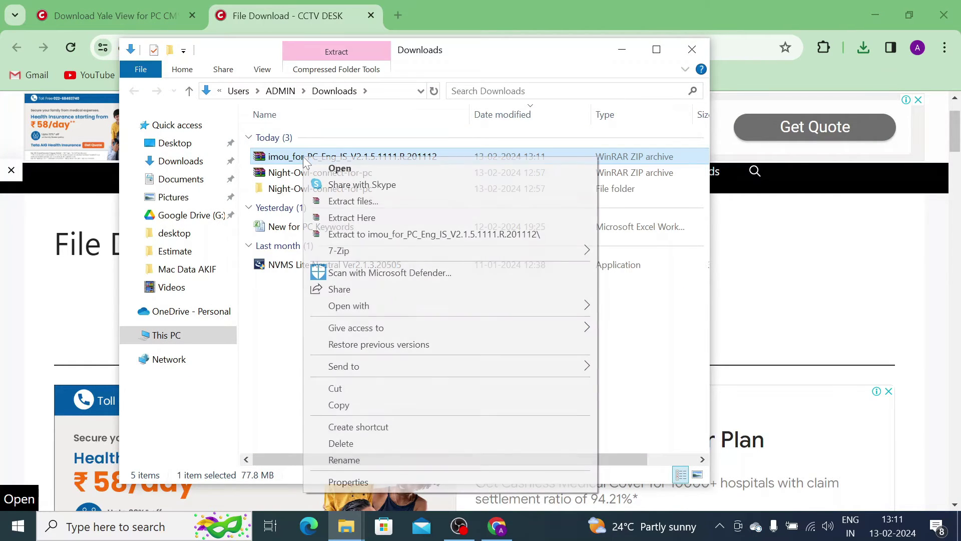
{"action": "left_click", "coordinate": [357, 234]}
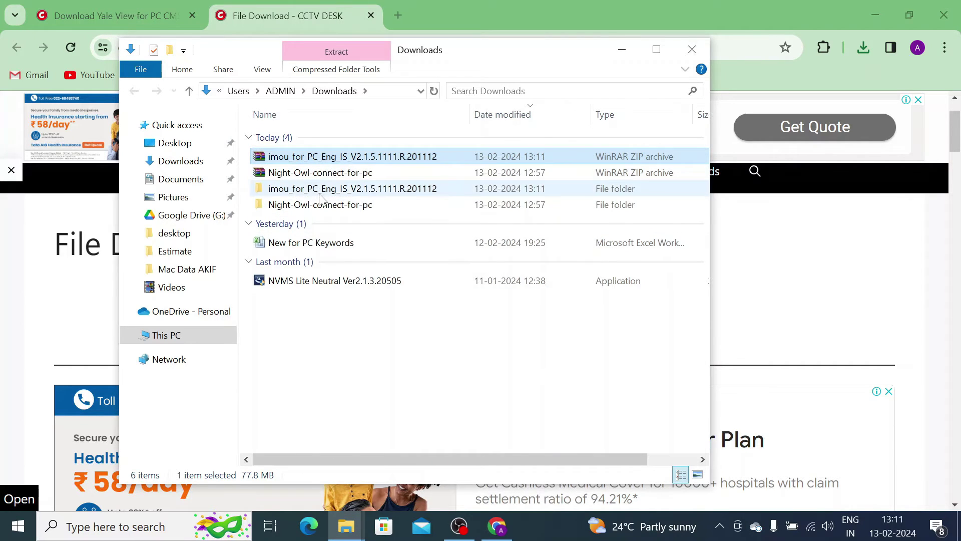
{"action": "double_click", "coordinate": [322, 193]}
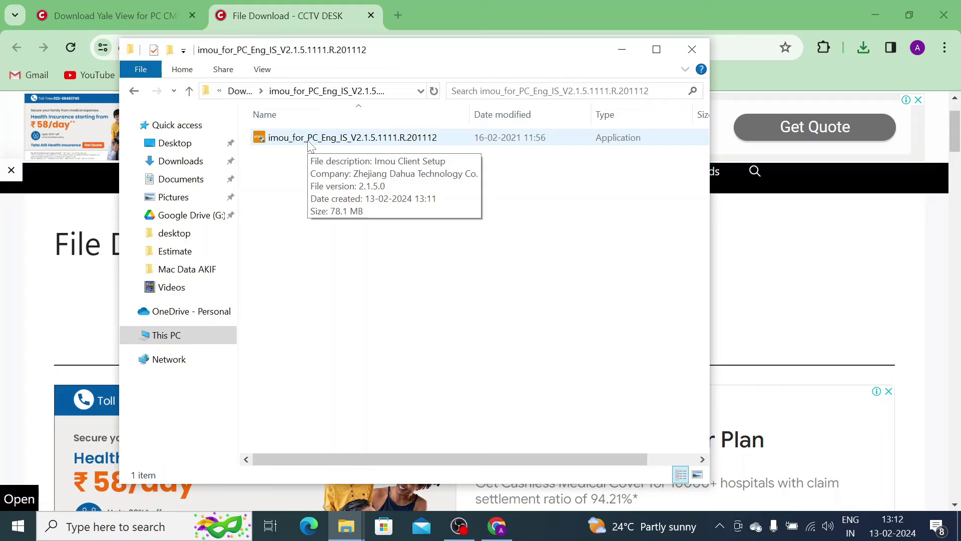
{"action": "right_click", "coordinate": [307, 140]}
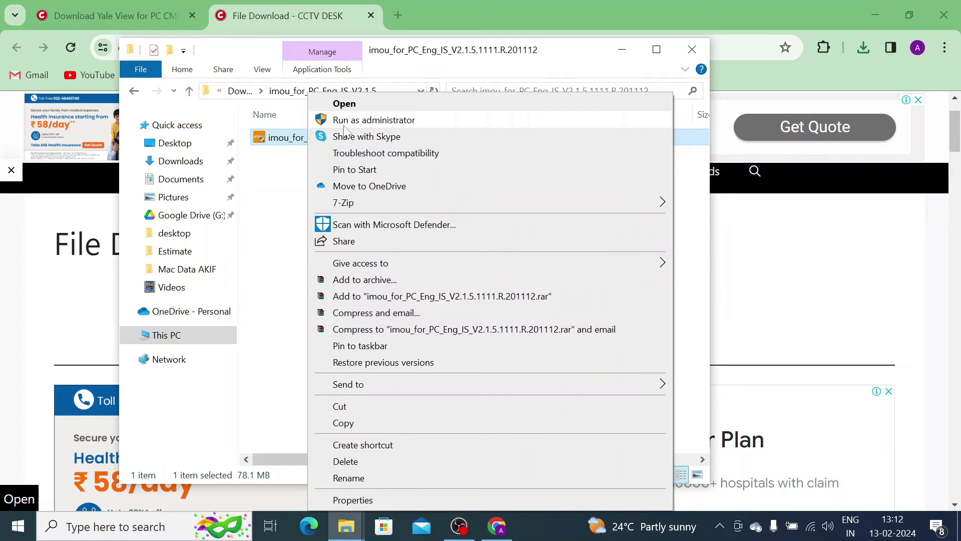
{"action": "left_click", "coordinate": [345, 125]}
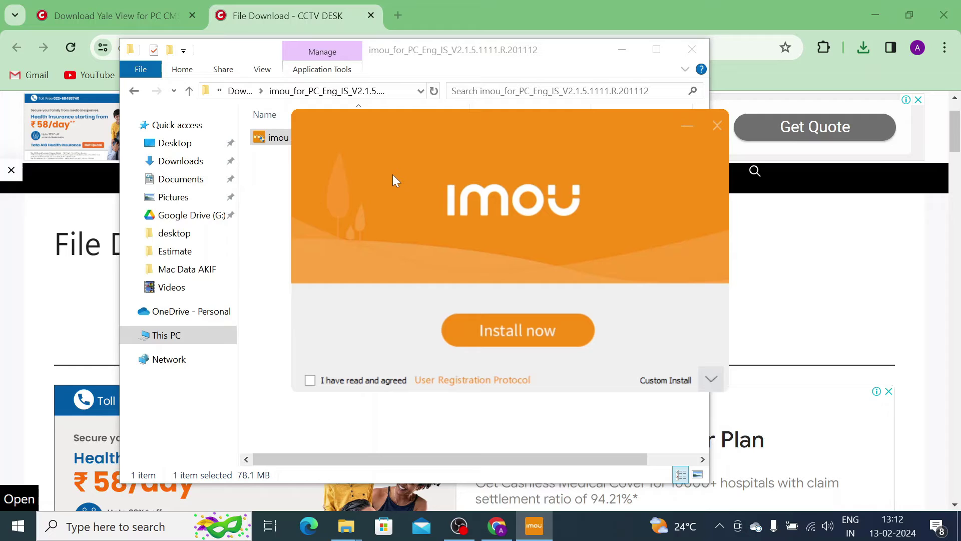
Accept the agreement, install the Imou client, and launch it
{"action": "left_click", "coordinate": [310, 381]}
{"action": "left_click", "coordinate": [510, 332]}
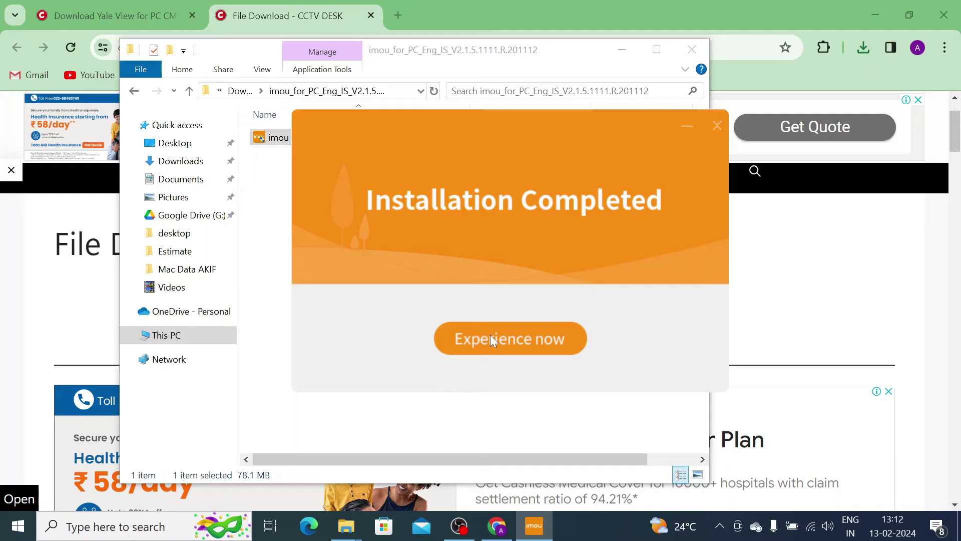
{"action": "left_click", "coordinate": [490, 336]}
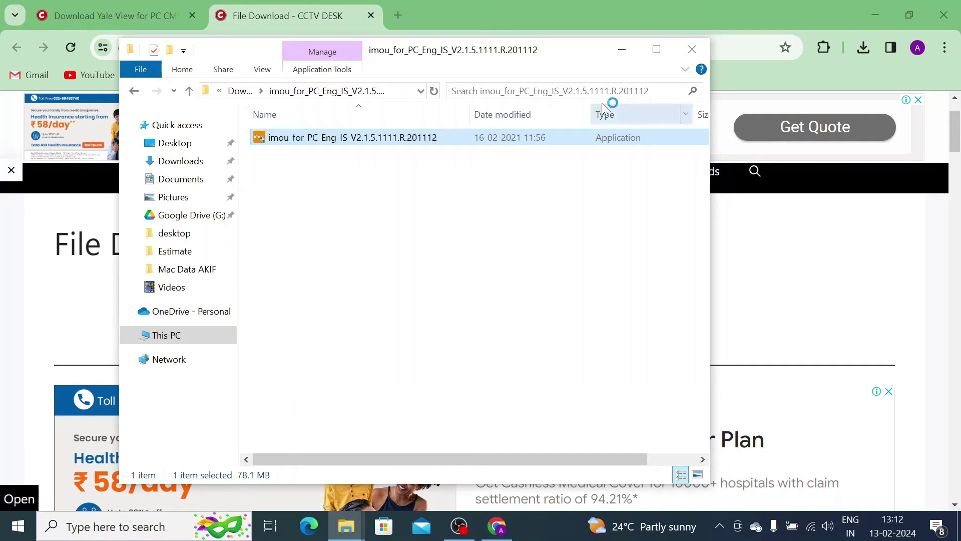
Minimize Explorer and Chrome, then start registering a new account from the Imou login window
{"action": "left_click", "coordinate": [622, 49]}
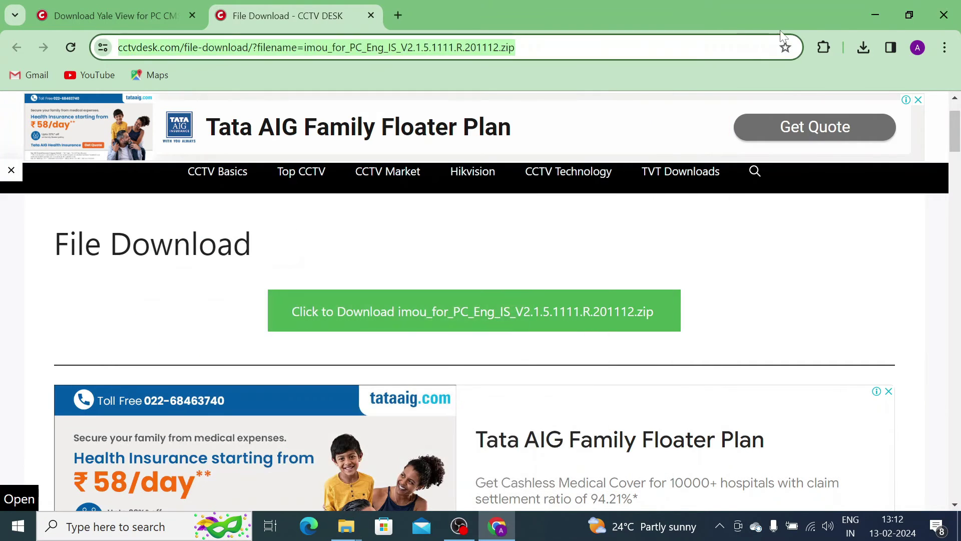
{"action": "left_click", "coordinate": [873, 7]}
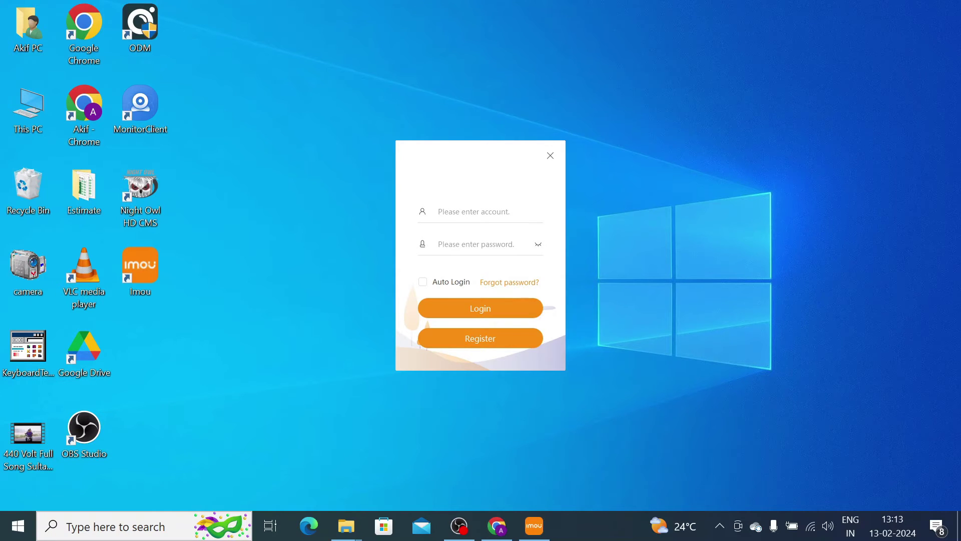
{"action": "left_click", "coordinate": [482, 341]}
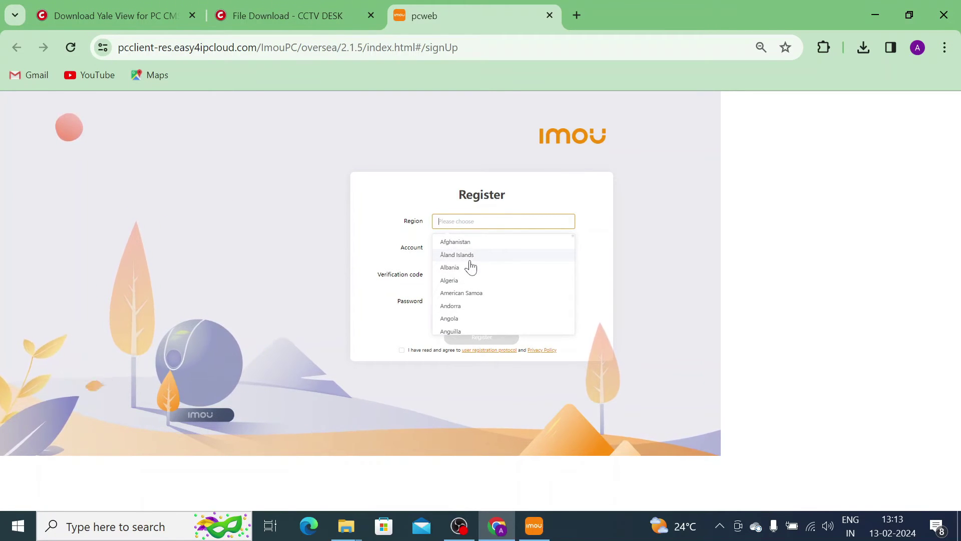
Set the region to India and enter the account's Gmail address
{"action": "type", "text": "in"}
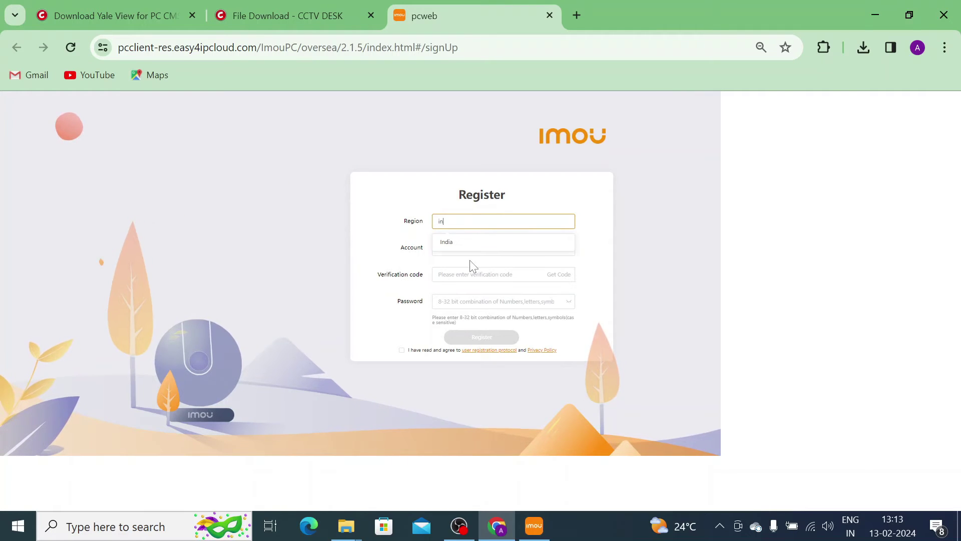
{"action": "left_click", "coordinate": [463, 245]}
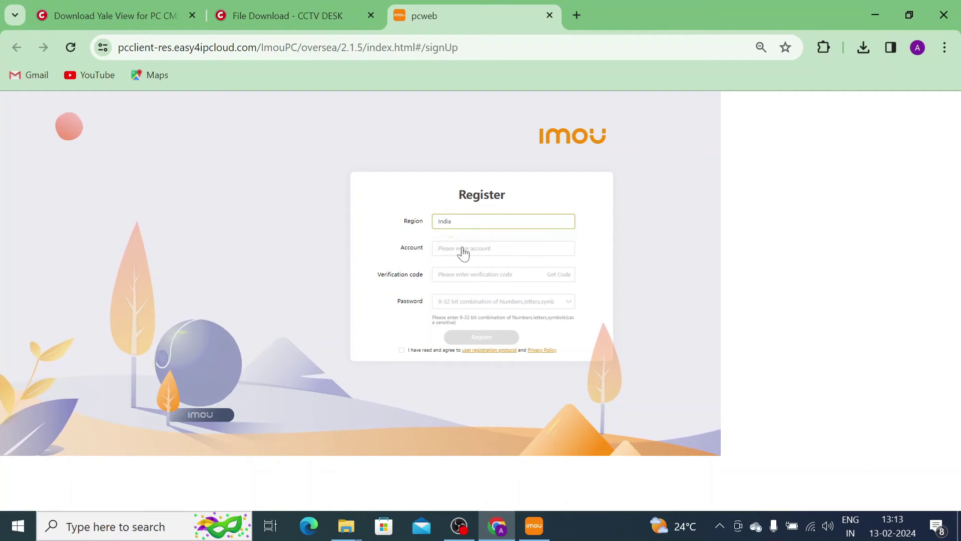
{"action": "left_click", "coordinate": [464, 248]}
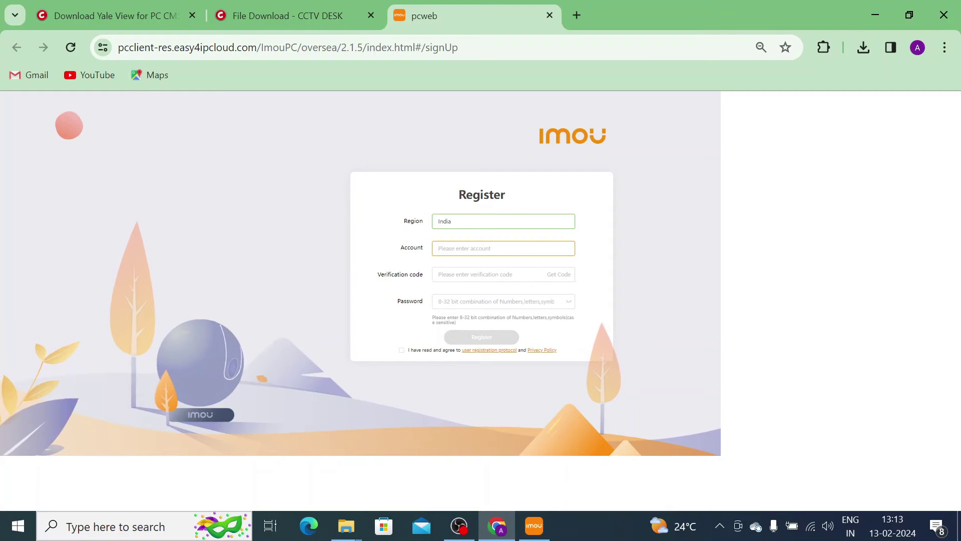
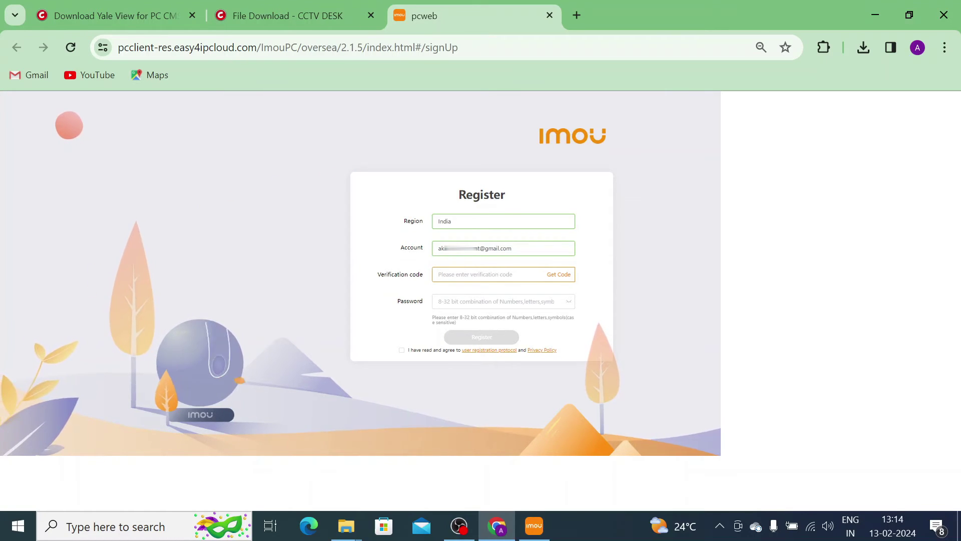
Request and enter the e-mailed verification code, set a password, accept the terms, and register
{"action": "left_click", "coordinate": [560, 278]}
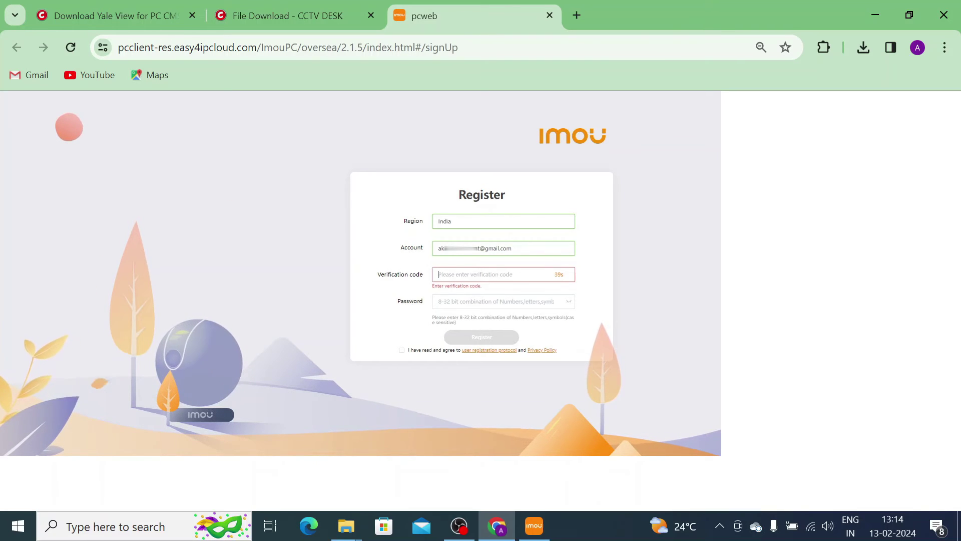
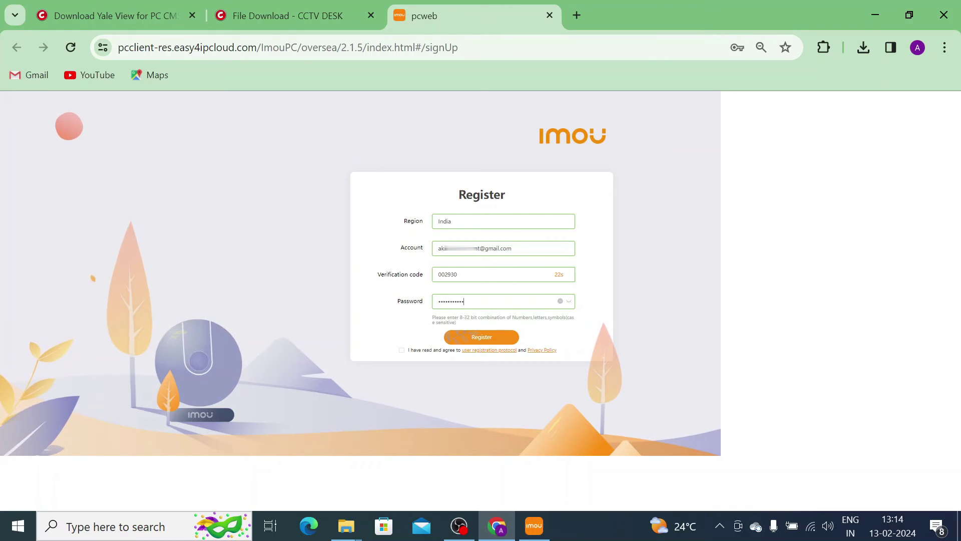
{"action": "left_click", "coordinate": [402, 350]}
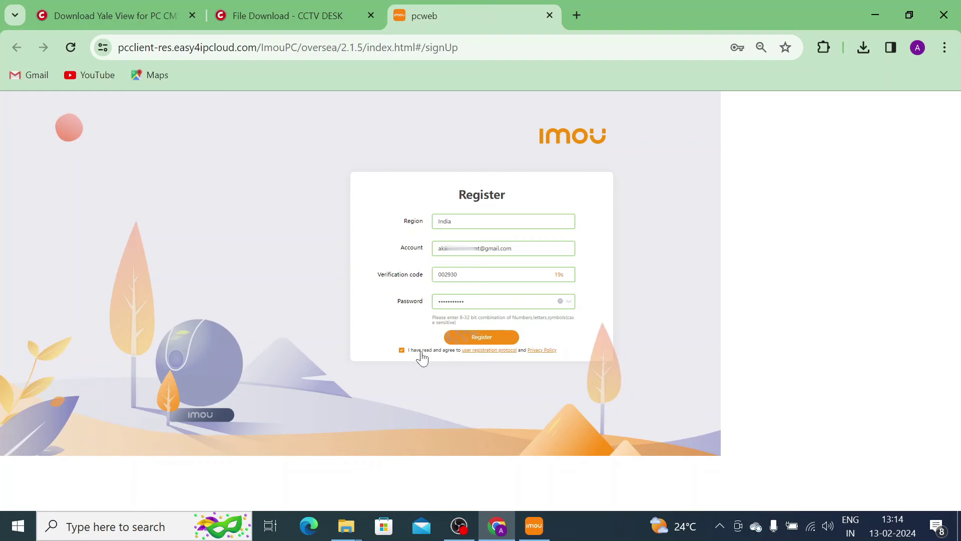
{"action": "left_click", "coordinate": [485, 337]}
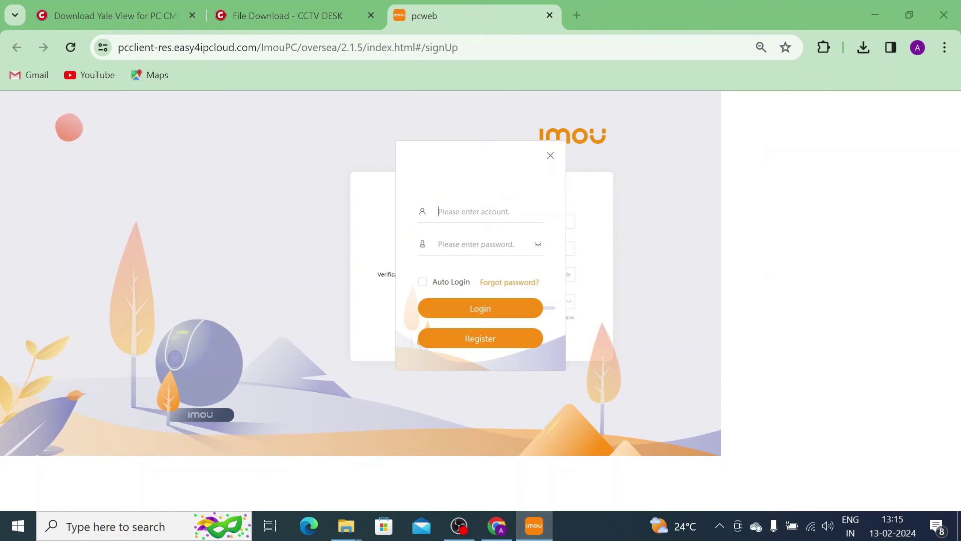
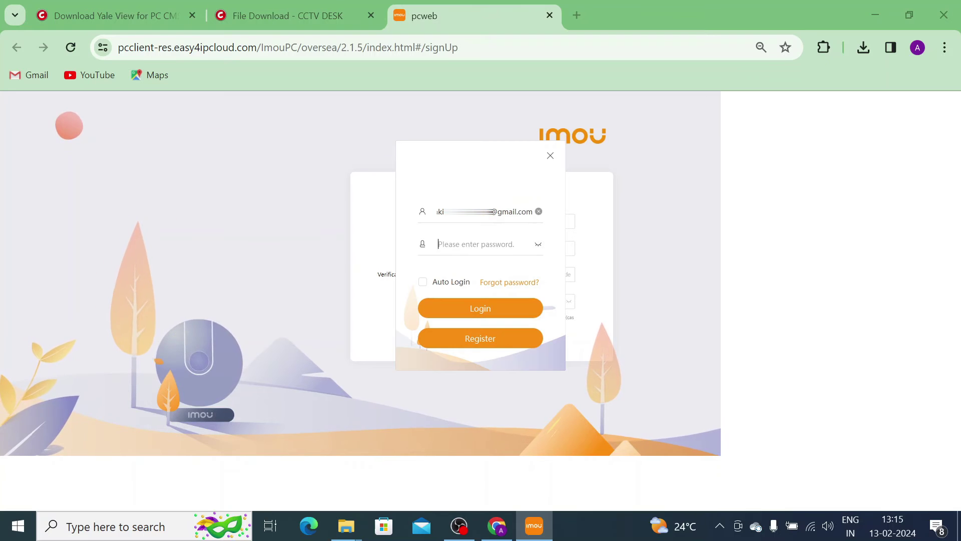
Enter the new account's e-mail and password in the login form and enable Auto Login
{"action": "left_click", "coordinate": [476, 244]}
{"action": "type", "text": "•••••"}
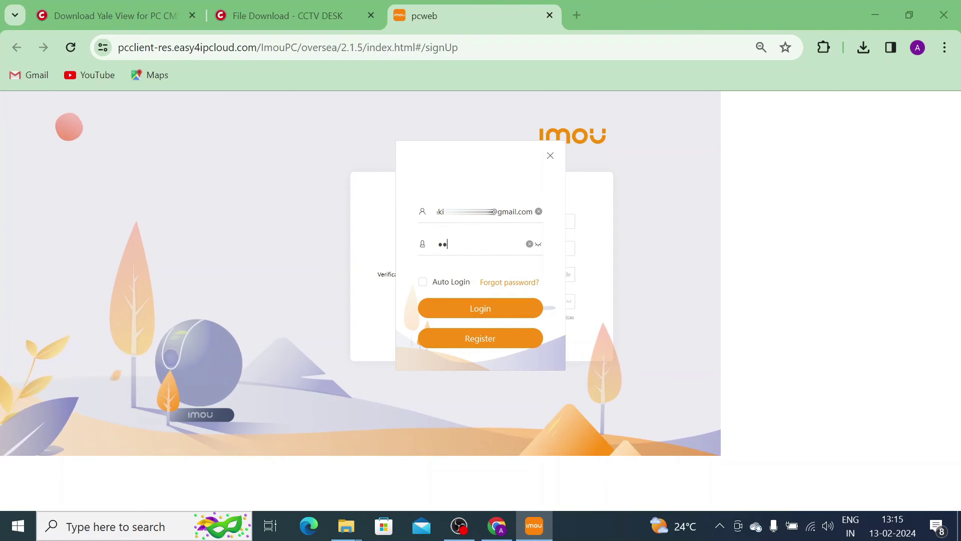
{"action": "type", "text": "••••••"}
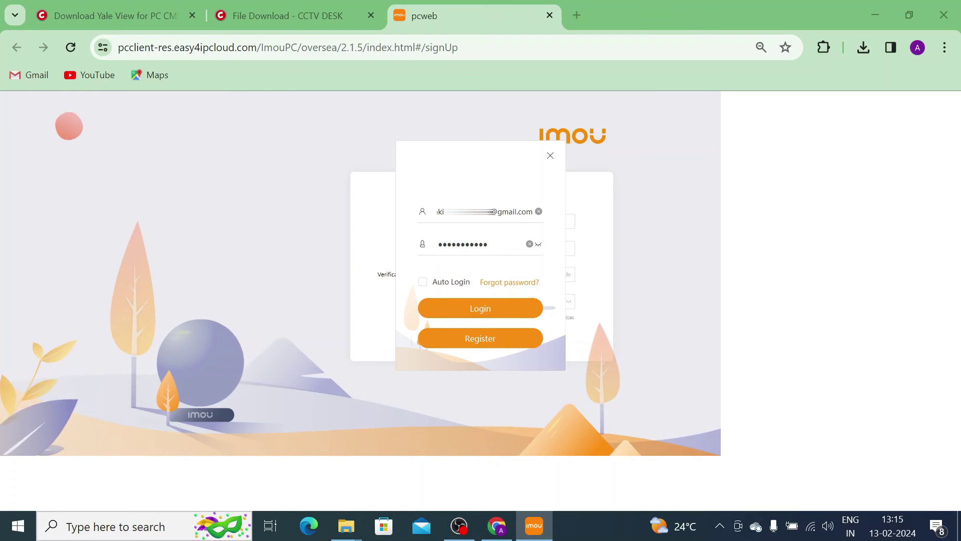
{"action": "left_click", "coordinate": [423, 282]}
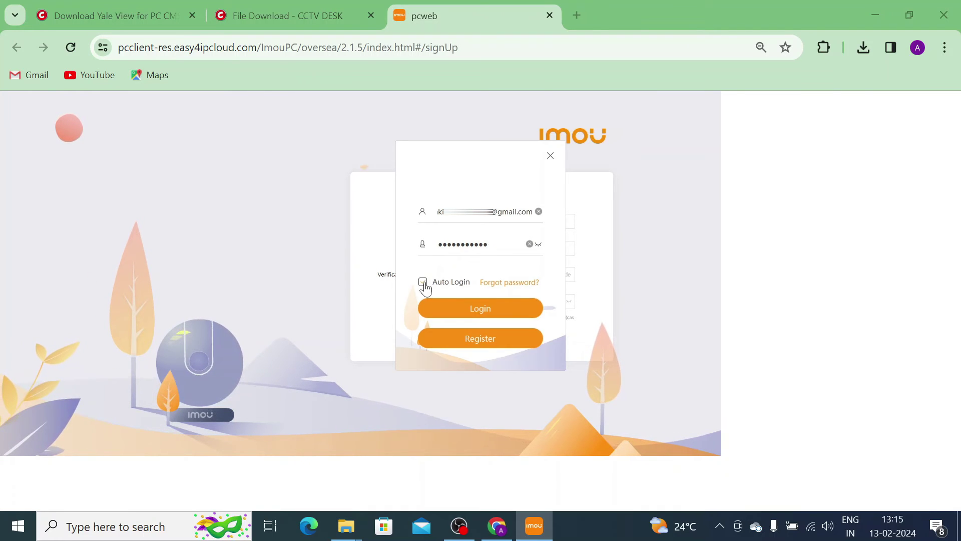
Log in, allow firewall access, accept the terms notice, skip the 2.5.2 update, and finish the guide
{"action": "left_click", "coordinate": [468, 310]}
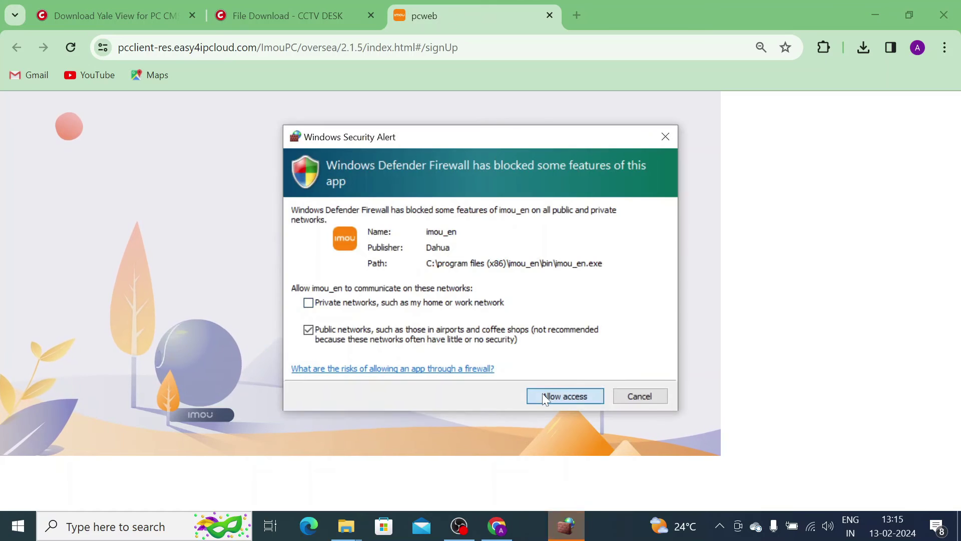
{"action": "left_click", "coordinate": [546, 396]}
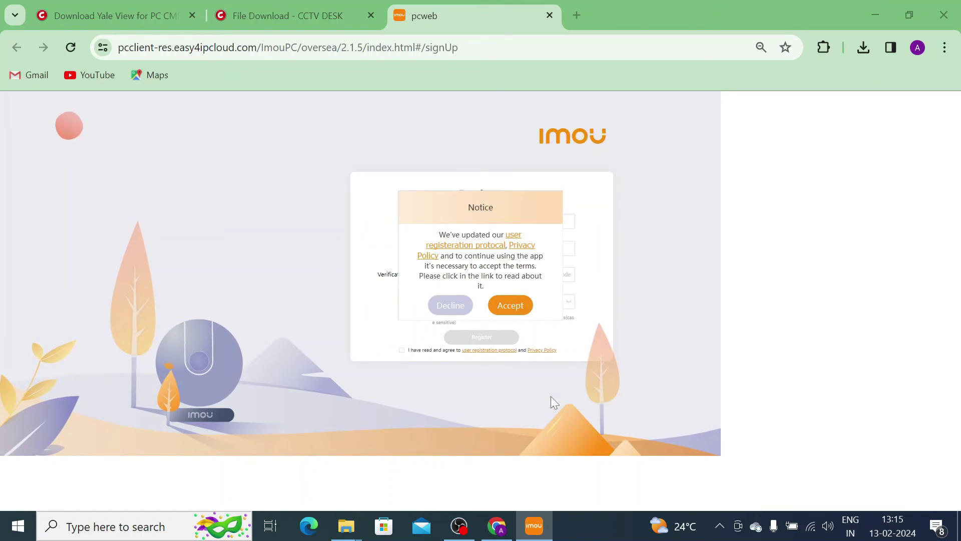
{"action": "left_click", "coordinate": [506, 307]}
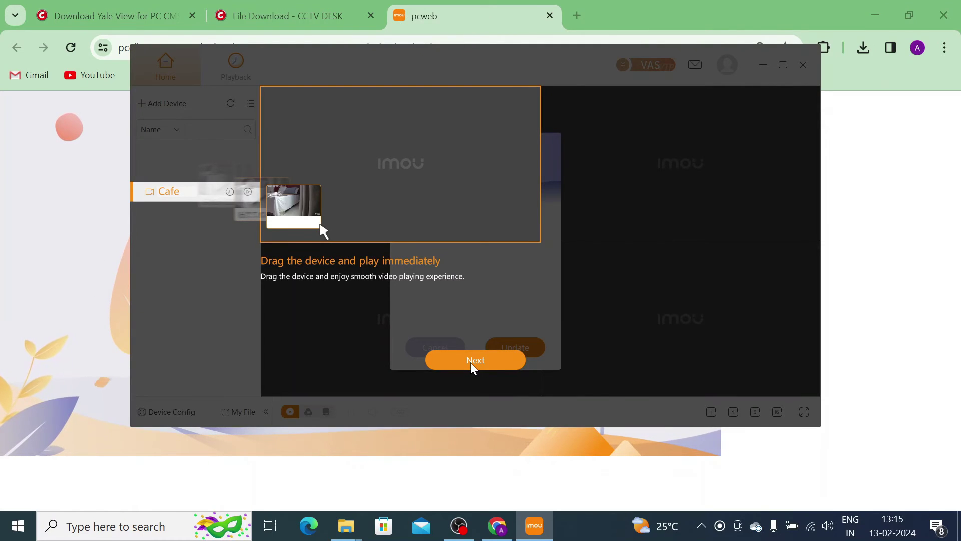
{"action": "left_click", "coordinate": [473, 367]}
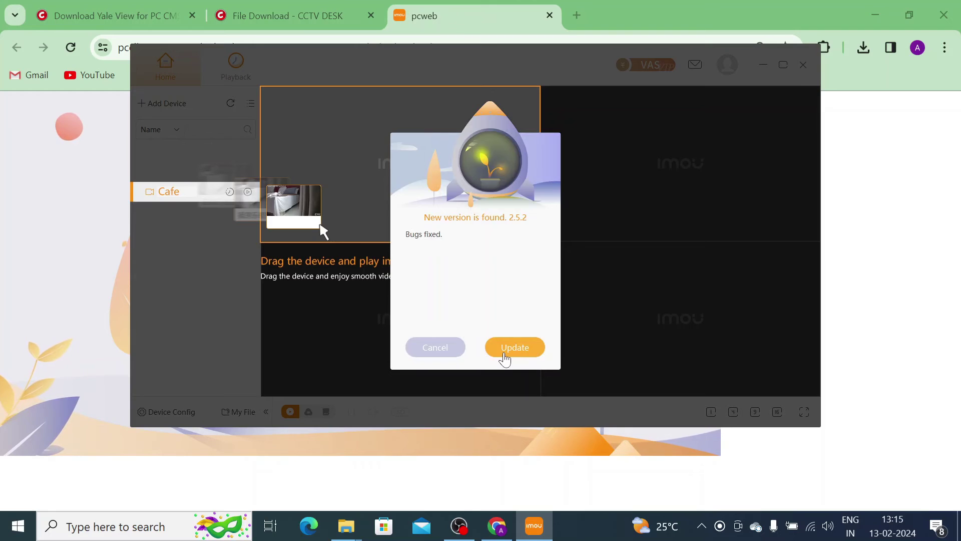
{"action": "left_click", "coordinate": [445, 358]}
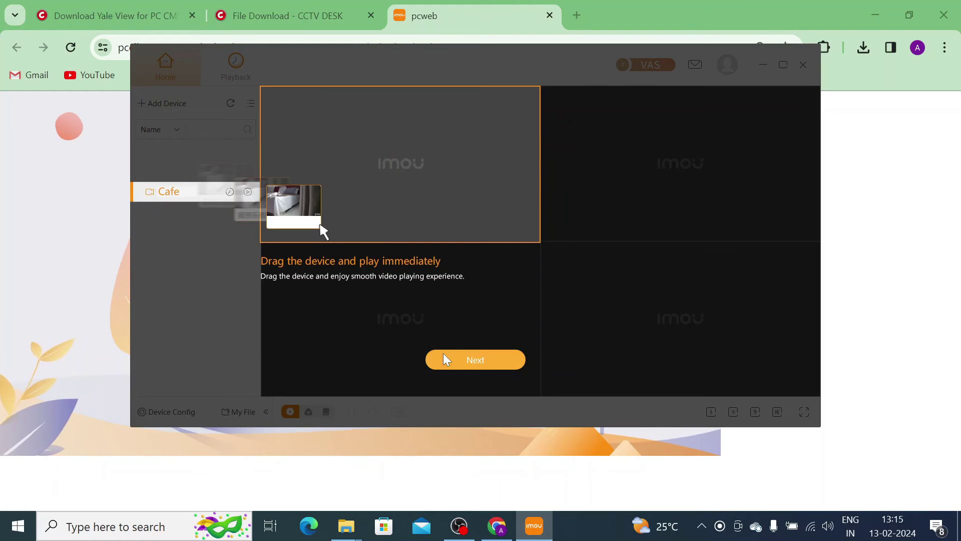
{"action": "left_click", "coordinate": [471, 361]}
{"action": "left_click", "coordinate": [470, 362]}
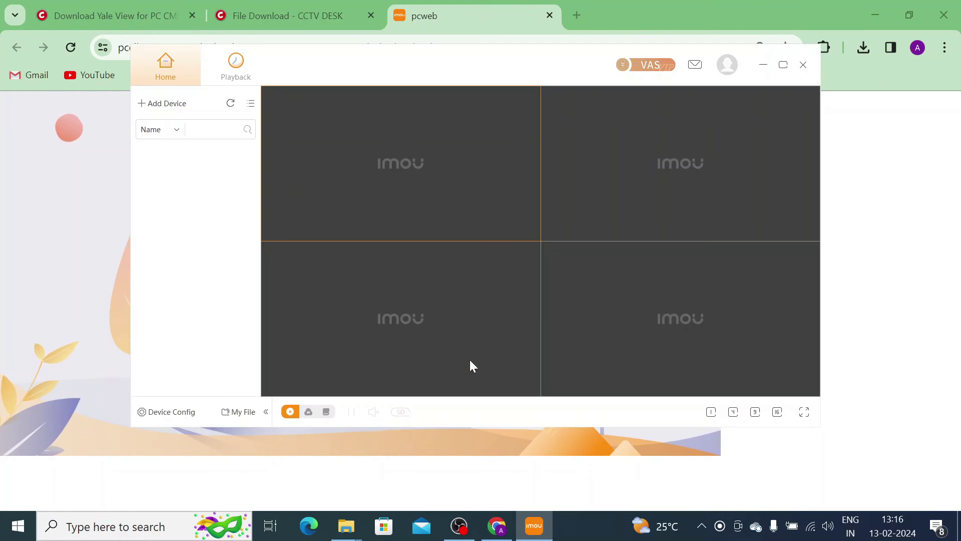
Minimize Chrome and switch Imou's live view from four panes to one large pane
{"action": "left_click", "coordinate": [868, 14]}
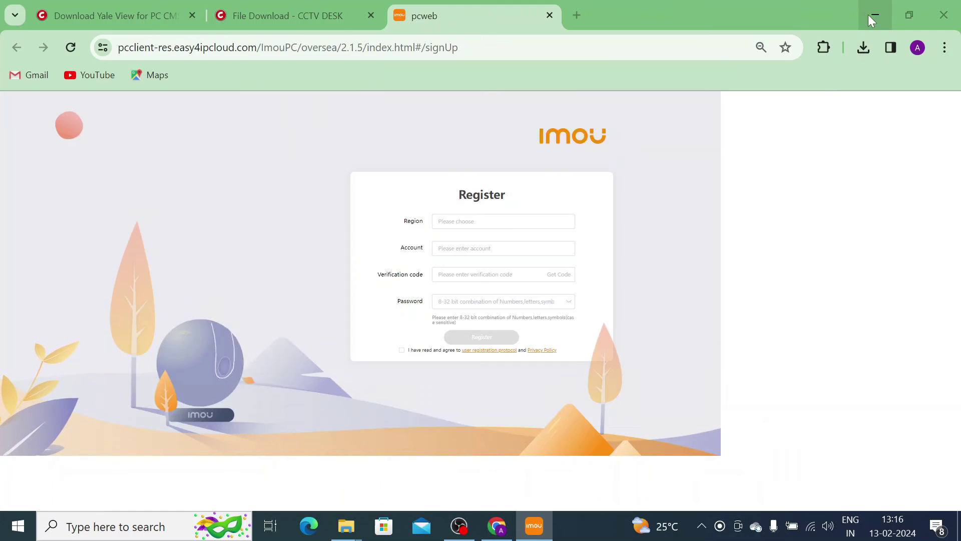
{"action": "left_click", "coordinate": [868, 14]}
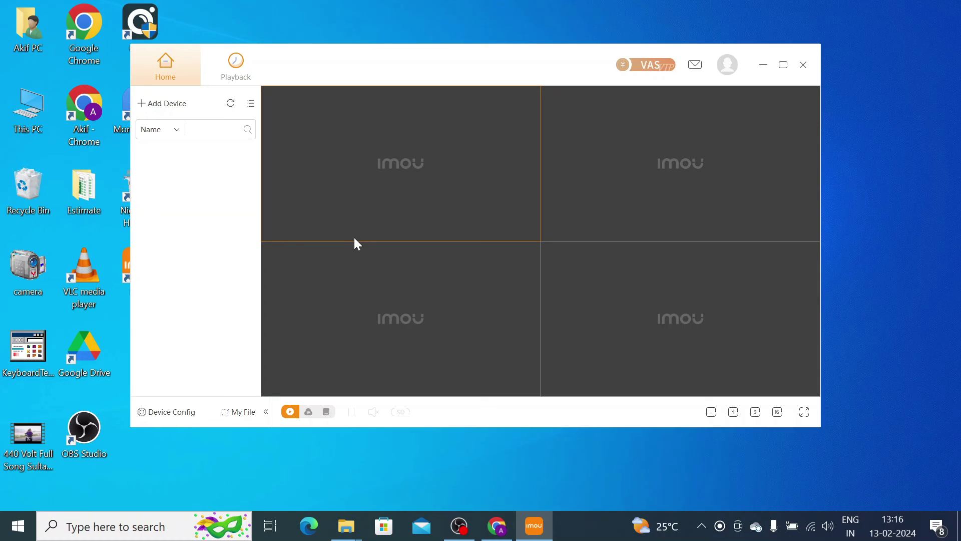
{"action": "double_click", "coordinate": [376, 177]}
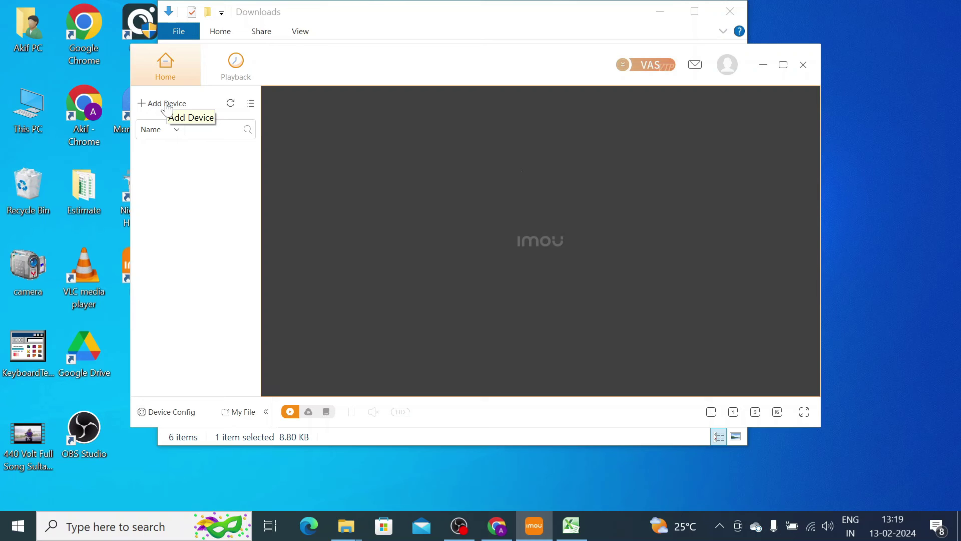
Open Add Device and start a LAN search for devices
{"action": "left_click", "coordinate": [167, 104]}
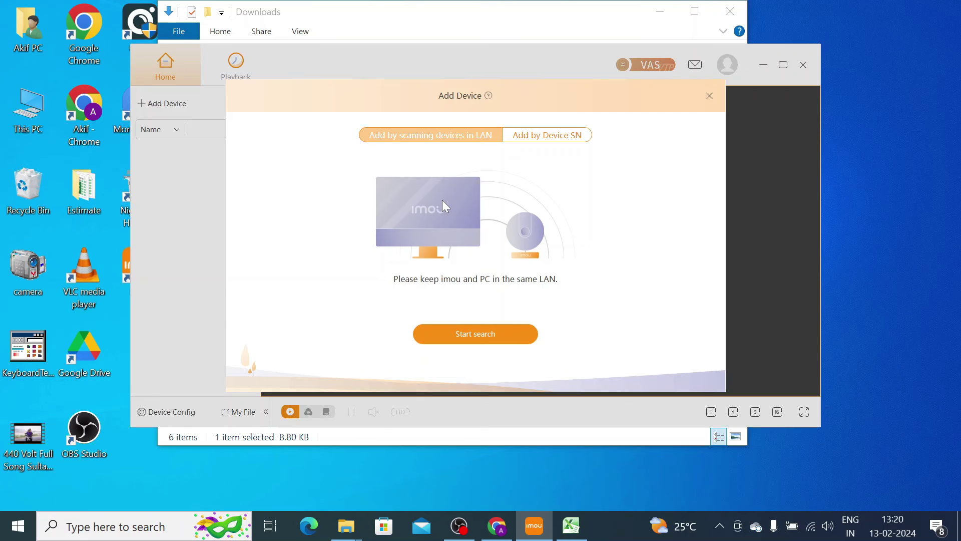
{"action": "left_click", "coordinate": [476, 339]}
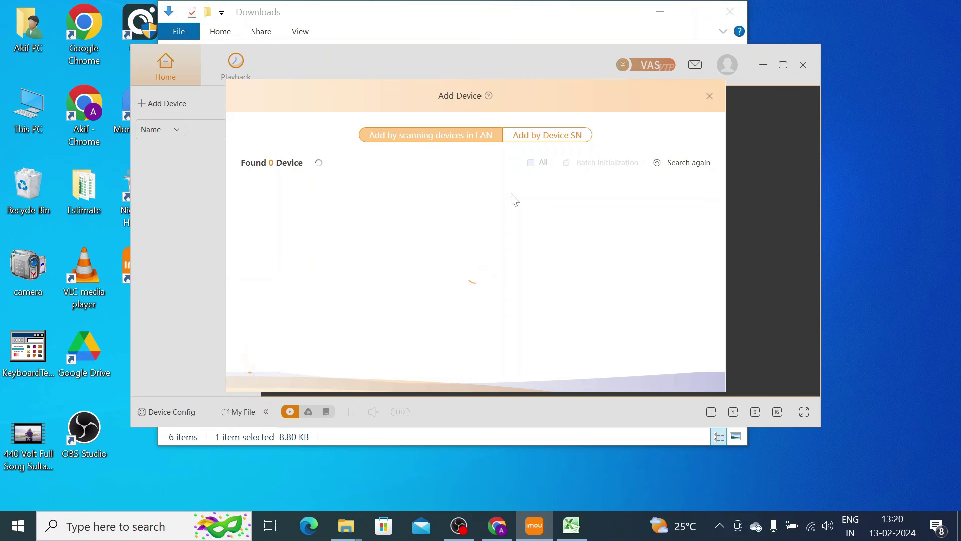
Switch to the Add by Device SN tab and focus the empty serial number field
{"action": "left_click", "coordinate": [539, 141]}
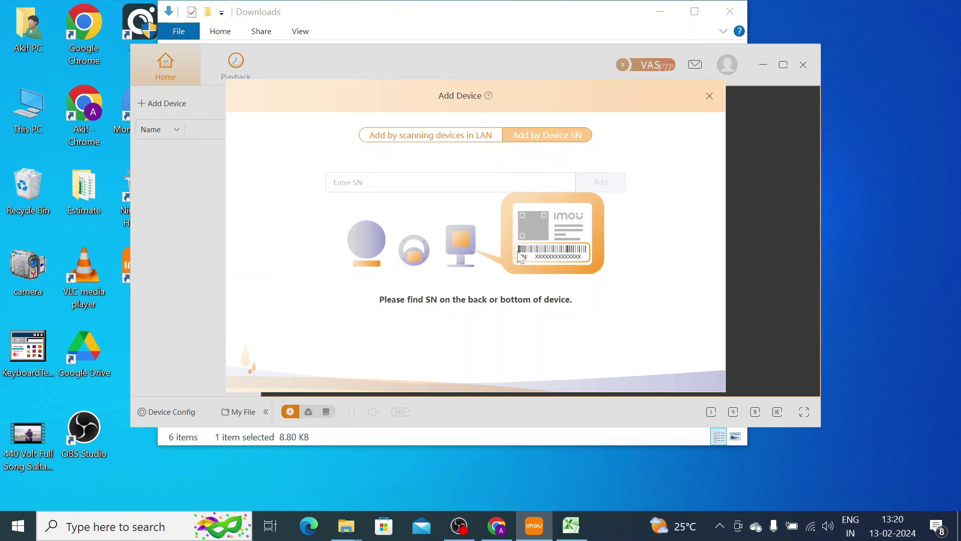
{"action": "left_click", "coordinate": [350, 182]}
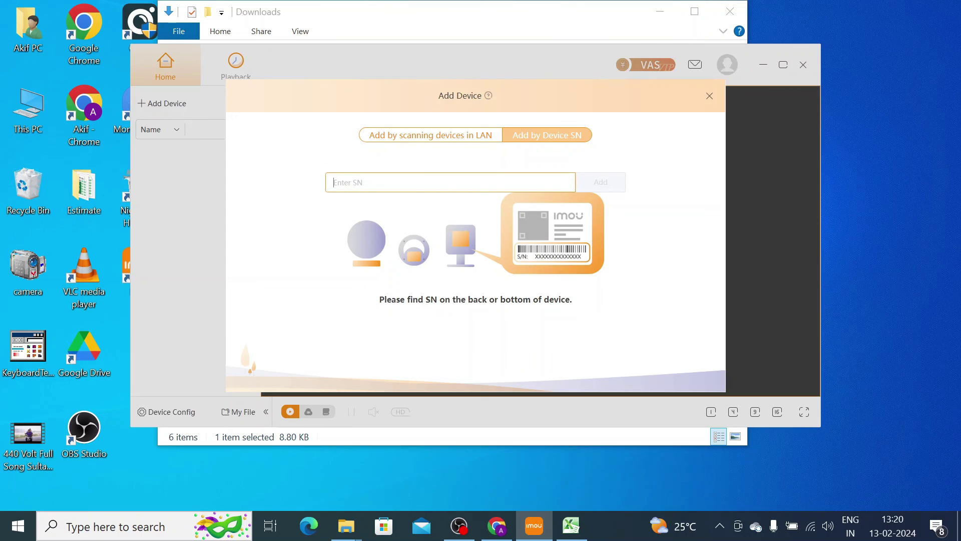